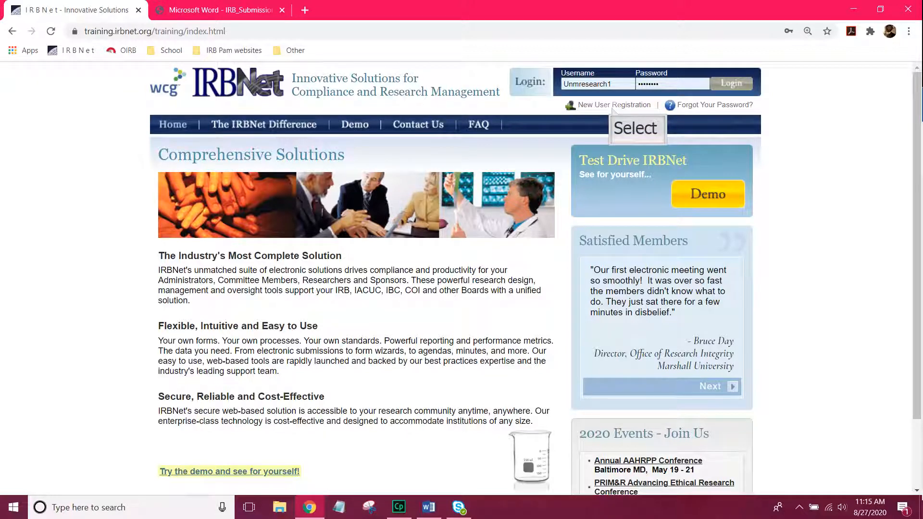
Step: Open the new user registration from the IRBNet home page
click(614, 105)
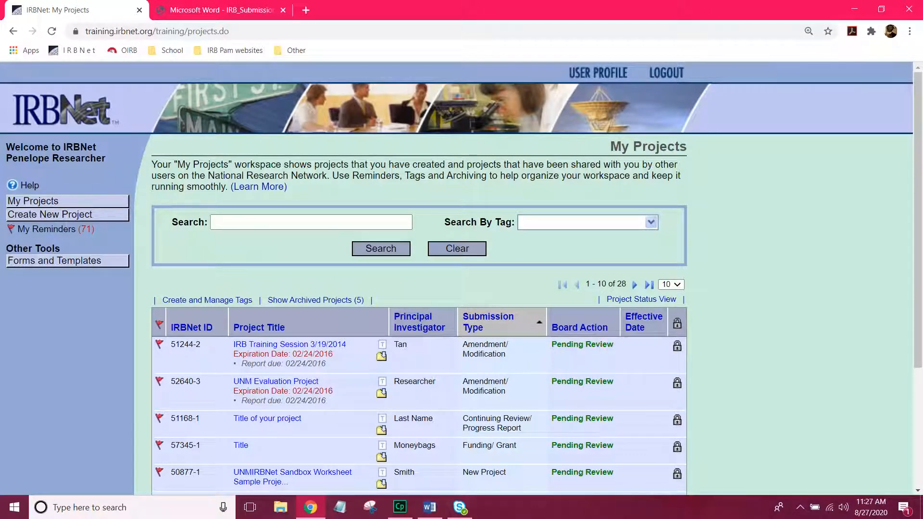
Step: Sort the My Projects list by board action and finally by submission type
click(596, 328)
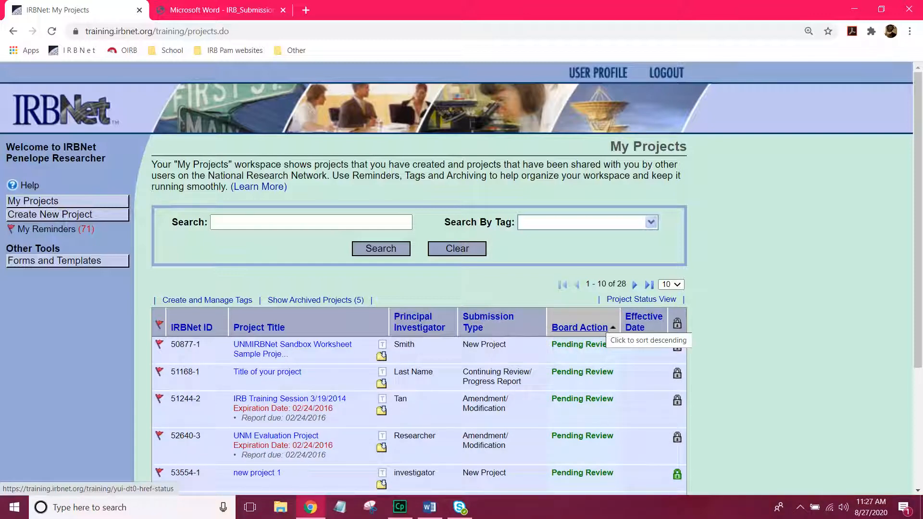
click(488, 322)
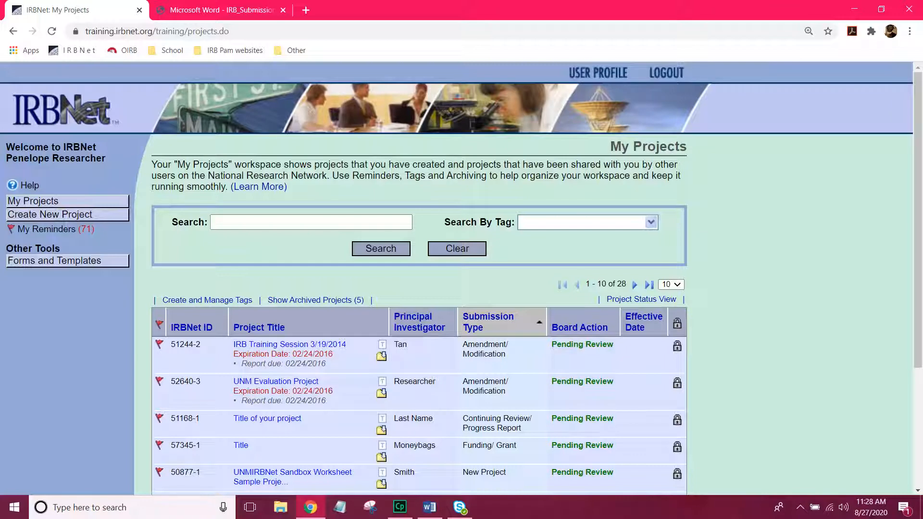
Step: Start a new Training & Credentials record from the user profile, marking it as not a new version of any existing record
click(598, 73)
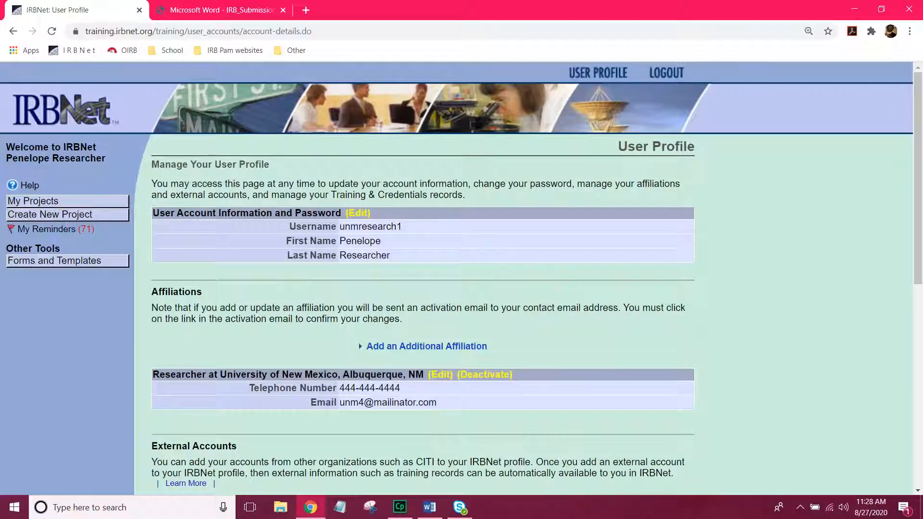
scroll(753, 300, down, 9)
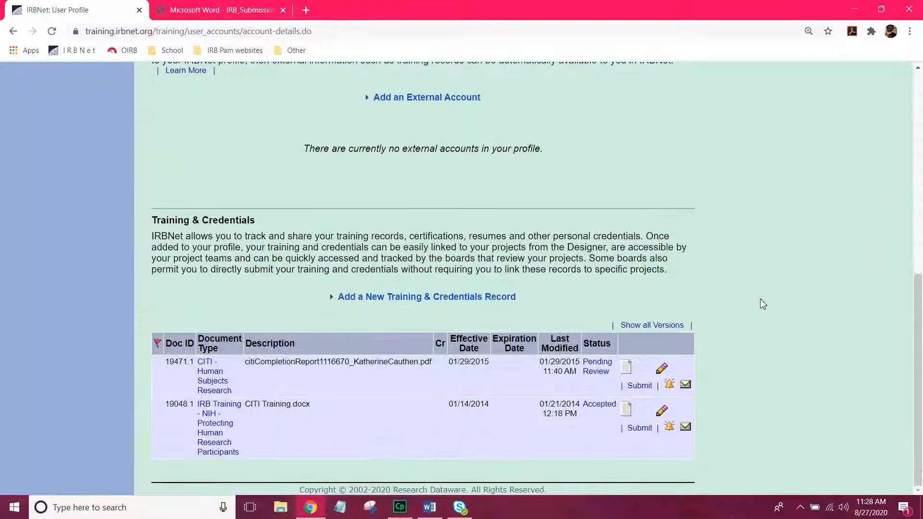
click(514, 298)
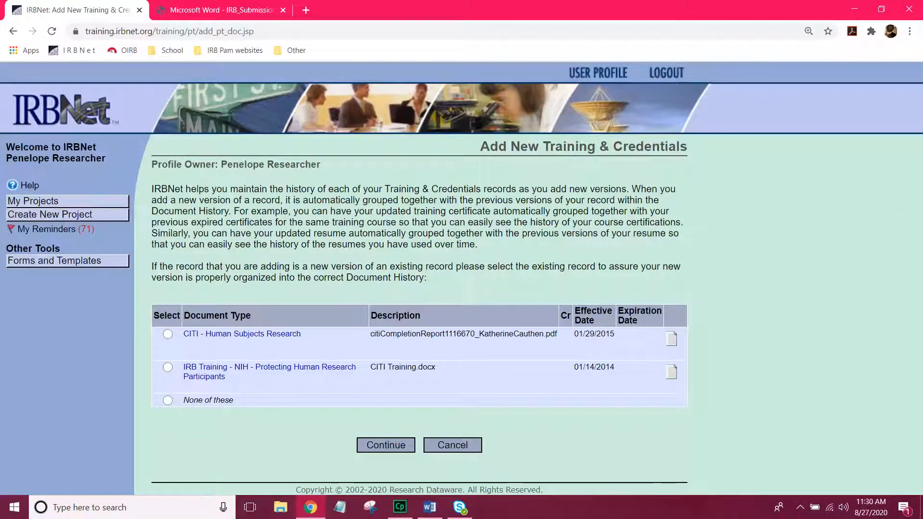
click(167, 400)
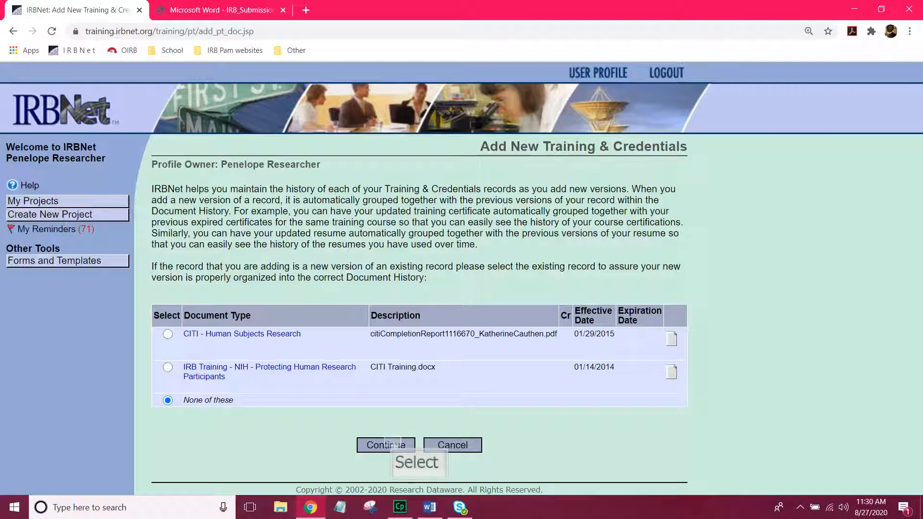
click(386, 445)
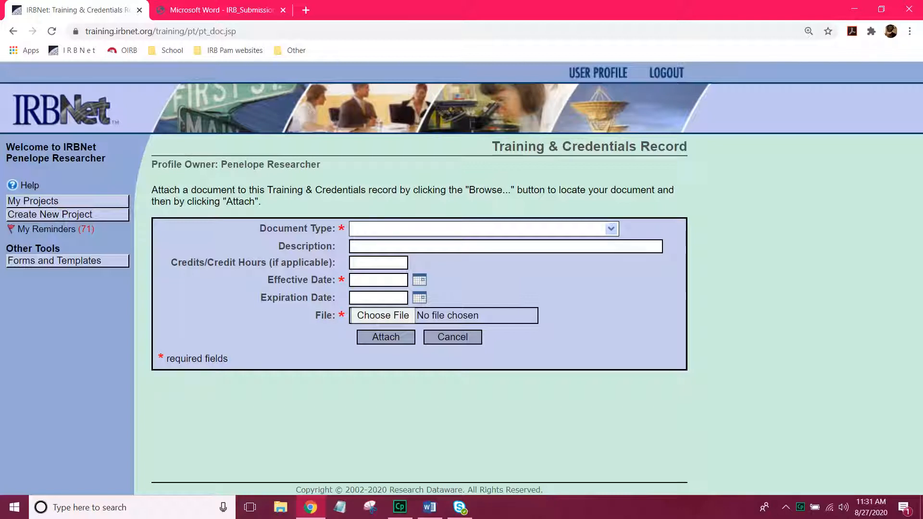
Step: Try the document types CITI - Human Subjects Research and CV/Resume for the training record, and cancel the record
click(611, 229)
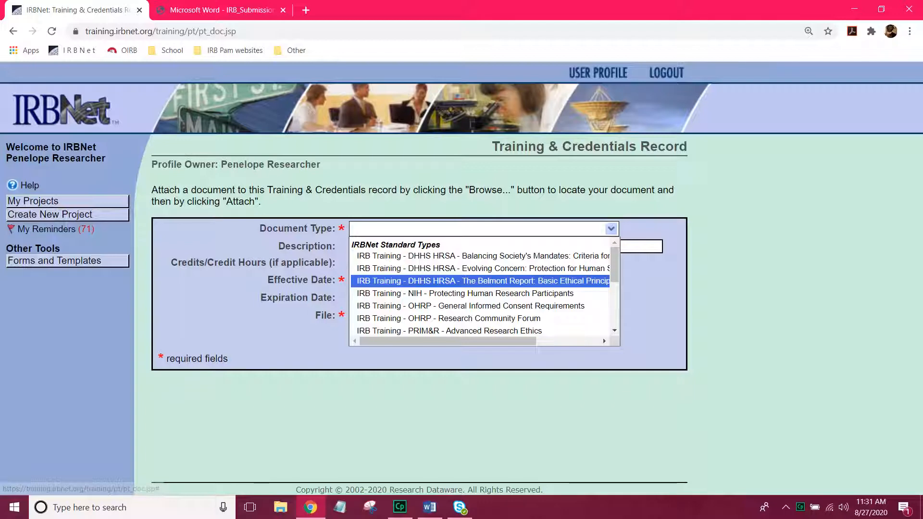
scroll(491, 296, down, 1)
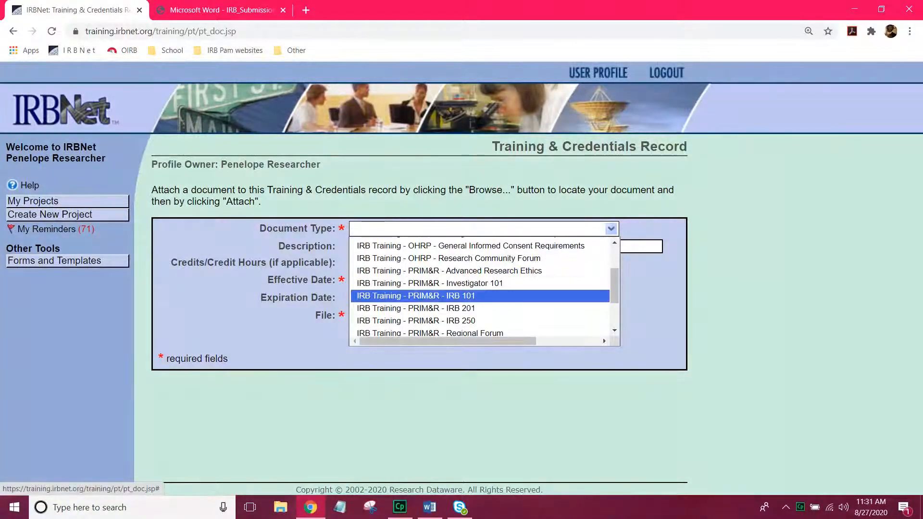
scroll(492, 302, down, 1)
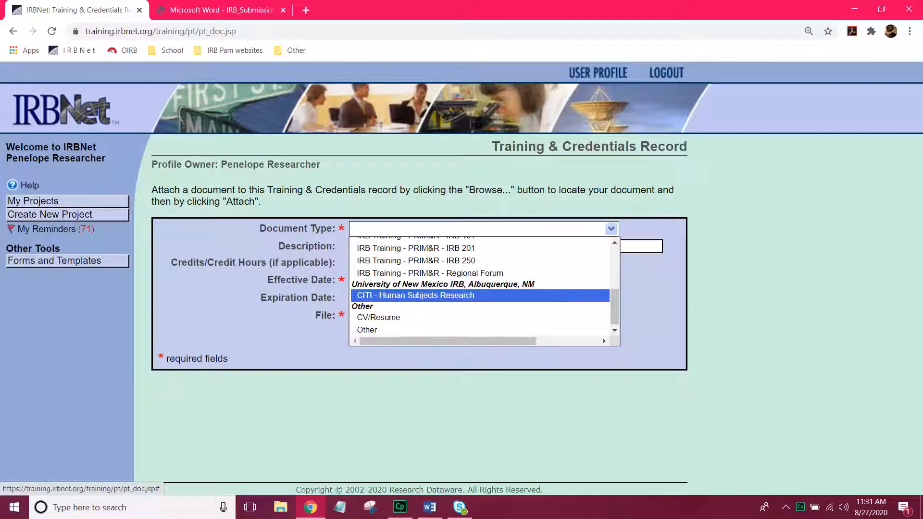
click(415, 296)
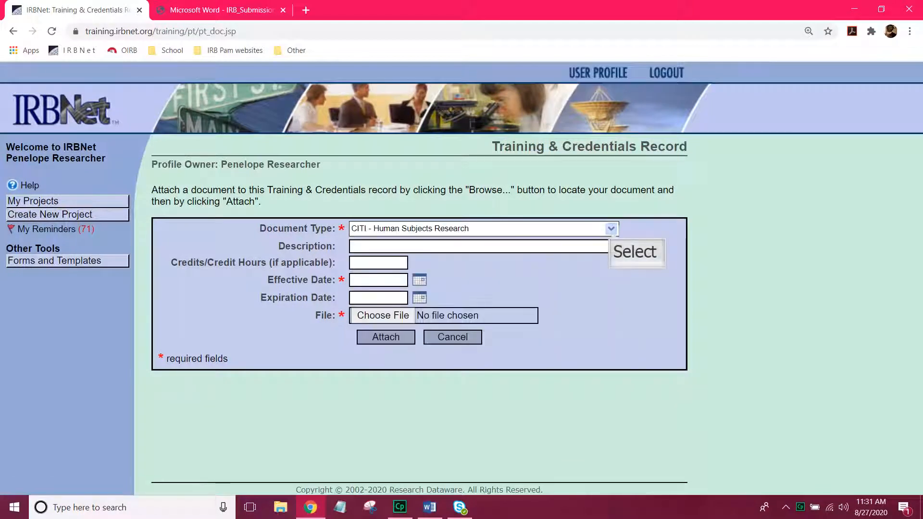
click(611, 229)
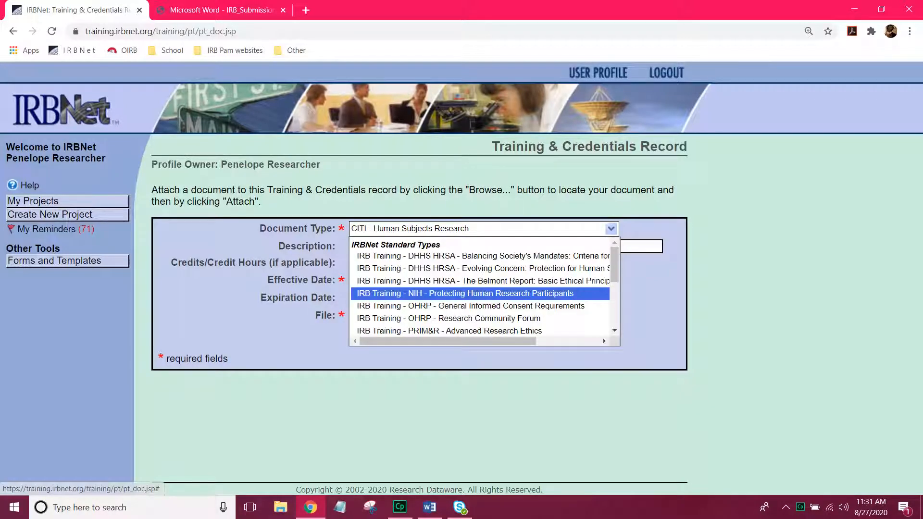
scroll(444, 301, down, 3)
click(422, 315)
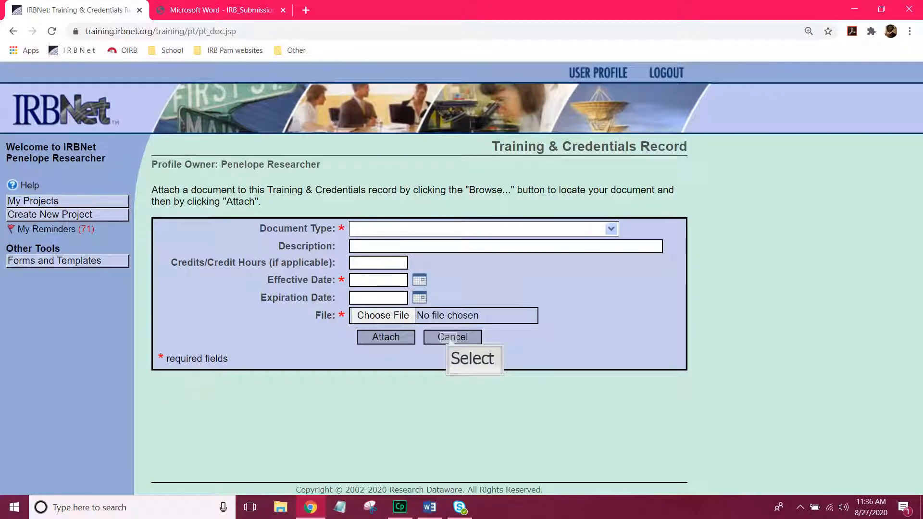
click(450, 338)
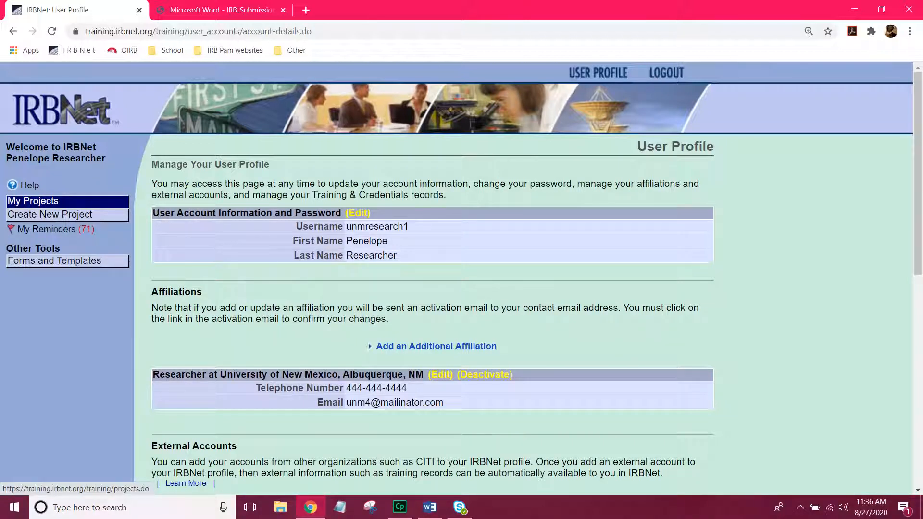
Step: Create a University of New Mexico project titled "Creating a new project using IRBNet" with the principal investigator's first and last name
click(50, 214)
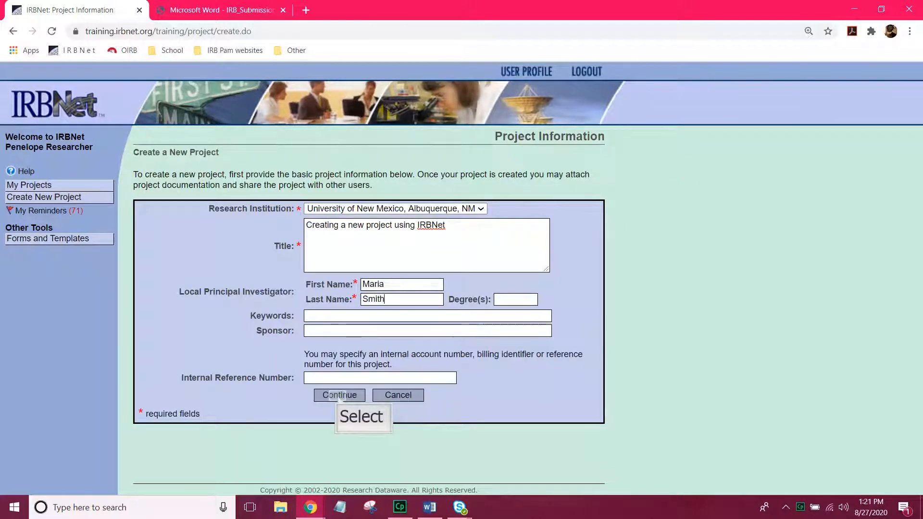
click(333, 396)
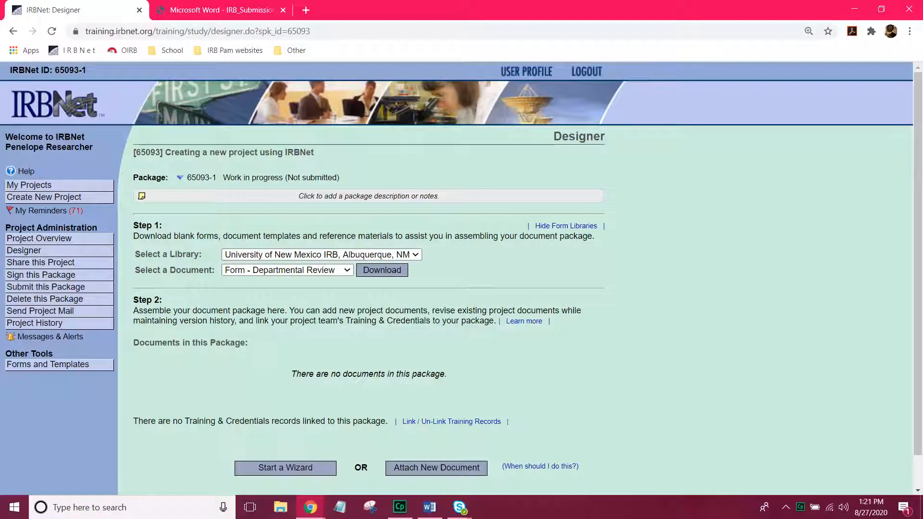
Step: Switch to the New Project Submission Checklist PDF to review which documents the package needs
scroll(605, 354, down, 1)
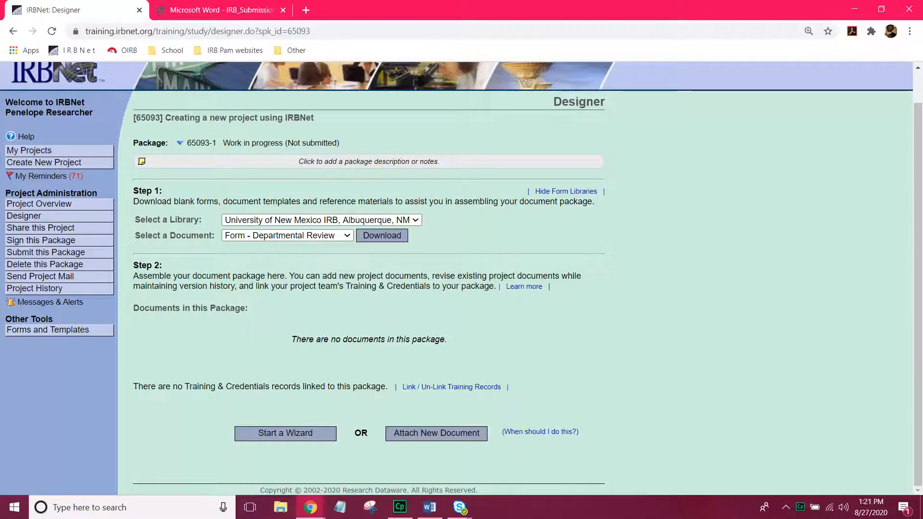
click(221, 10)
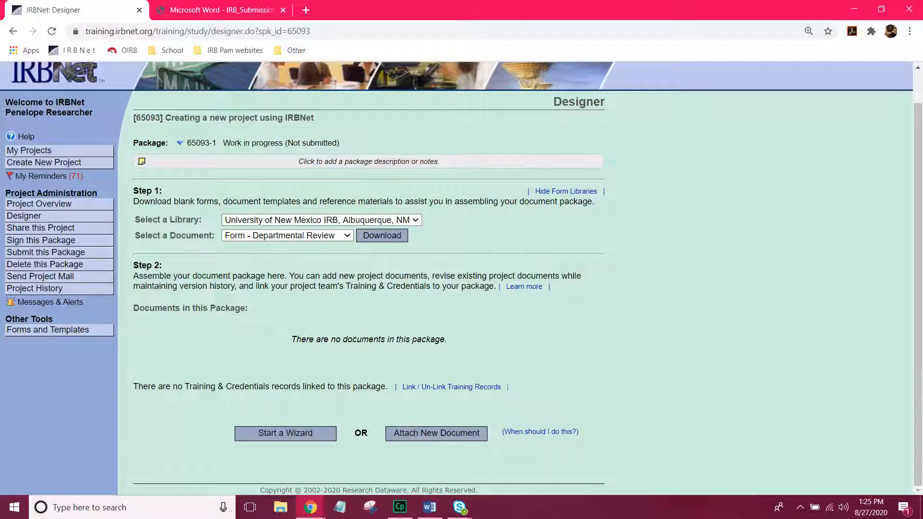
Step: Attach the Scientific Review file from the IRB folder to the project package
click(436, 434)
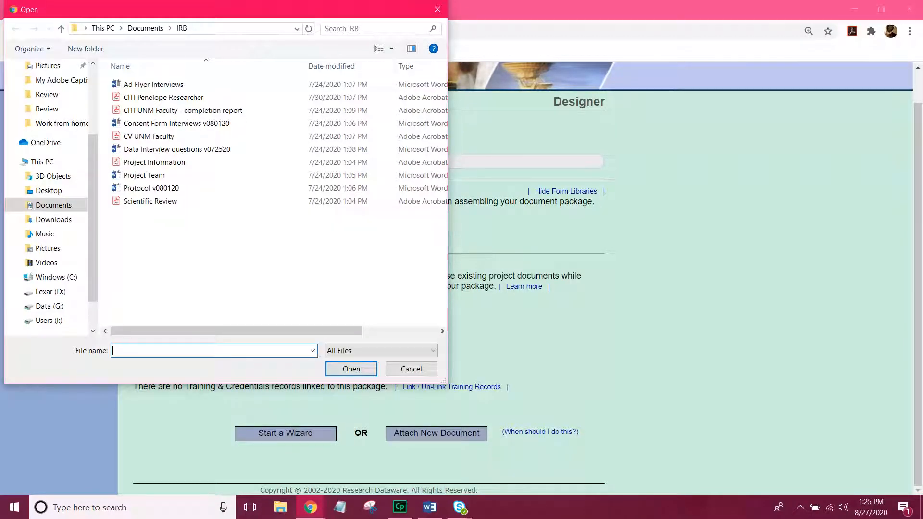
click(151, 201)
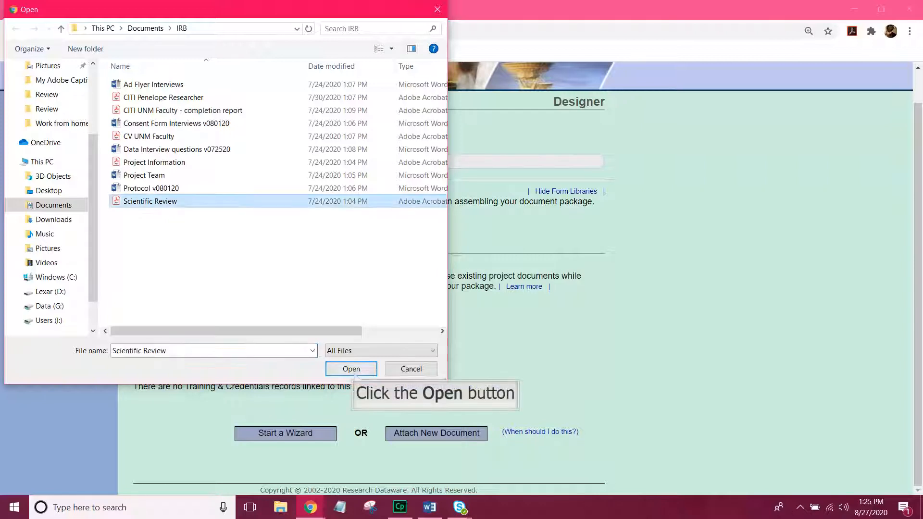
click(351, 369)
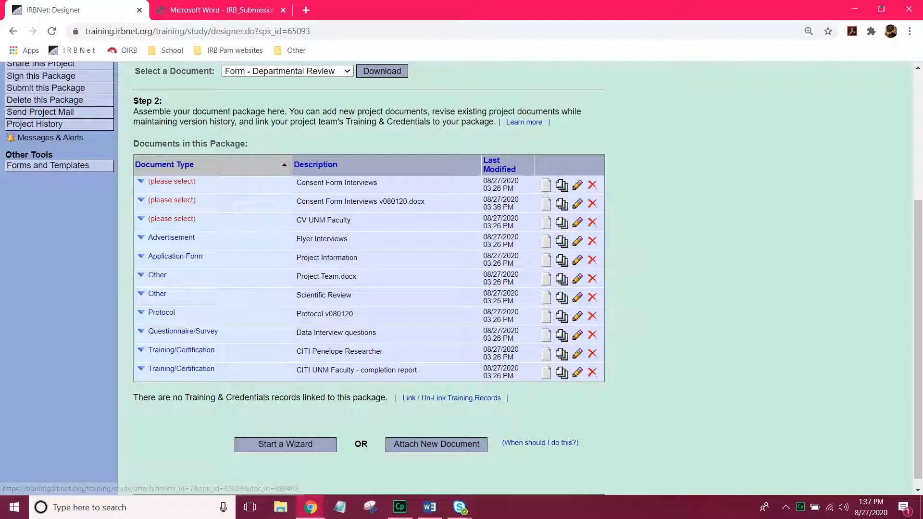
Step: Update the Consent Form Interviews attachment with document type Abstract/Summary and the file Consent Form Interviews v080120
click(577, 185)
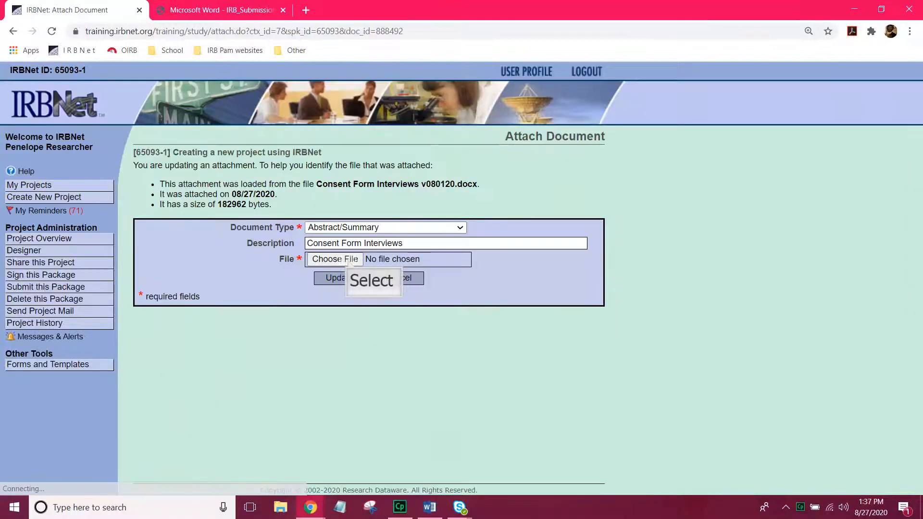
click(350, 263)
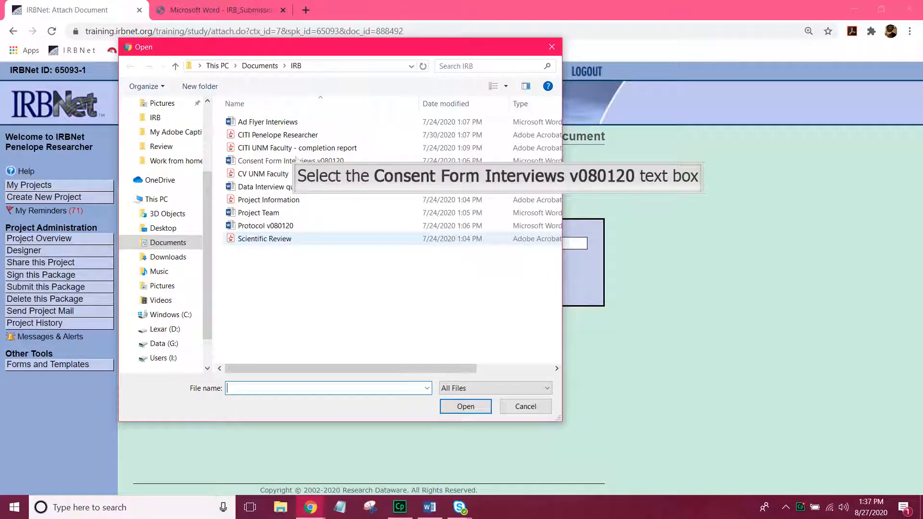
click(297, 160)
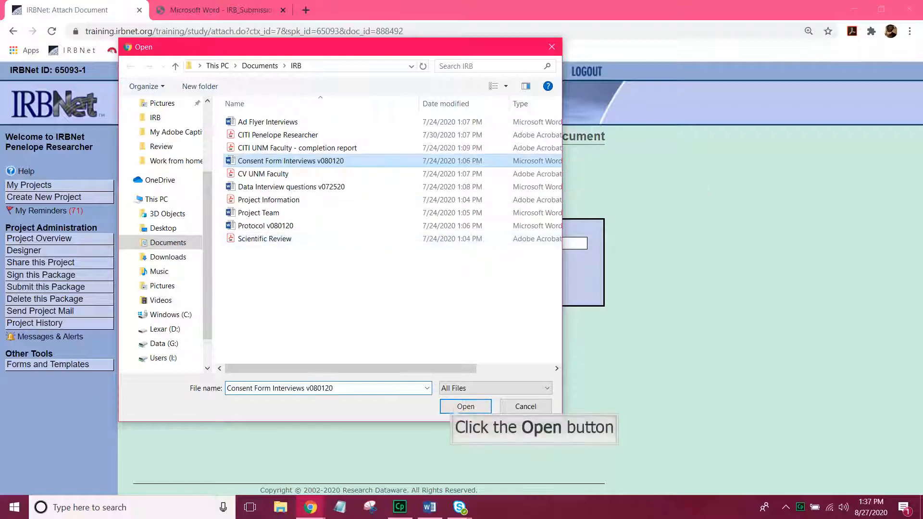
click(462, 407)
click(351, 278)
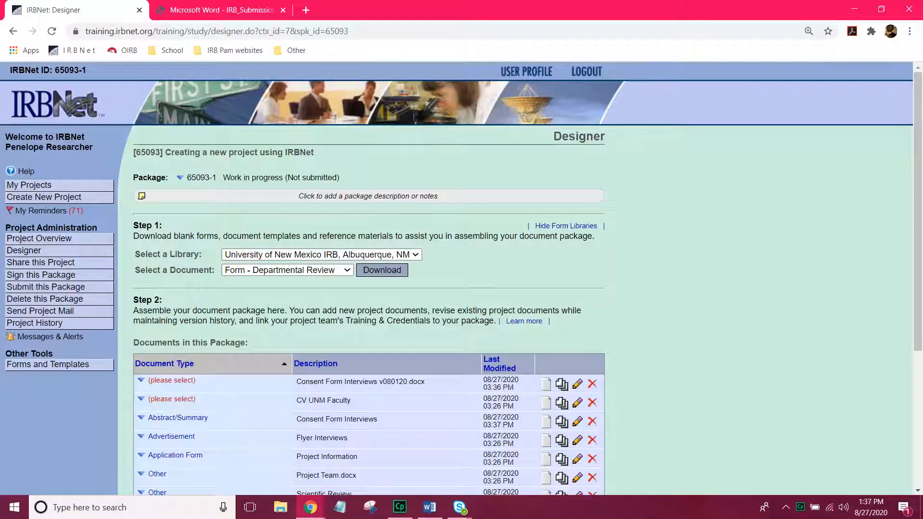
Step: Delete the duplicate document described as Consent Form Interviews v080120.docx from the package
scroll(674, 384, down, 2)
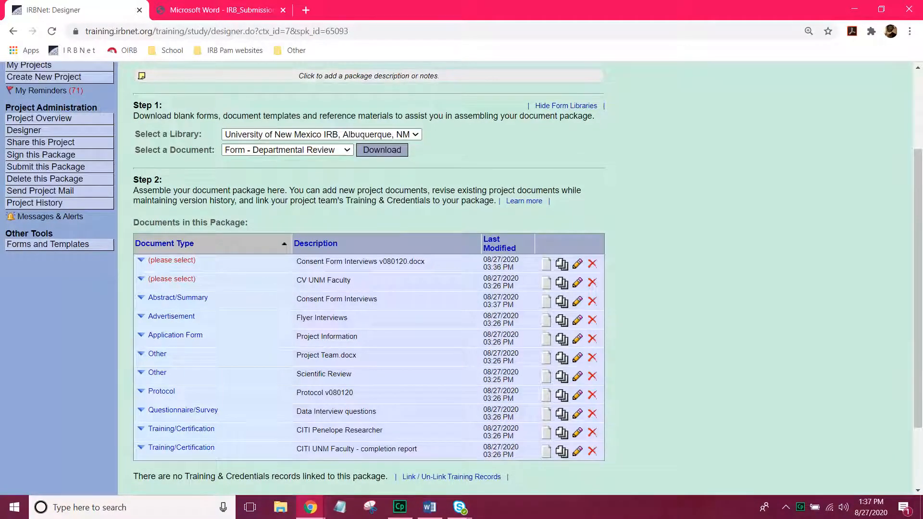
scroll(678, 338, down, 1)
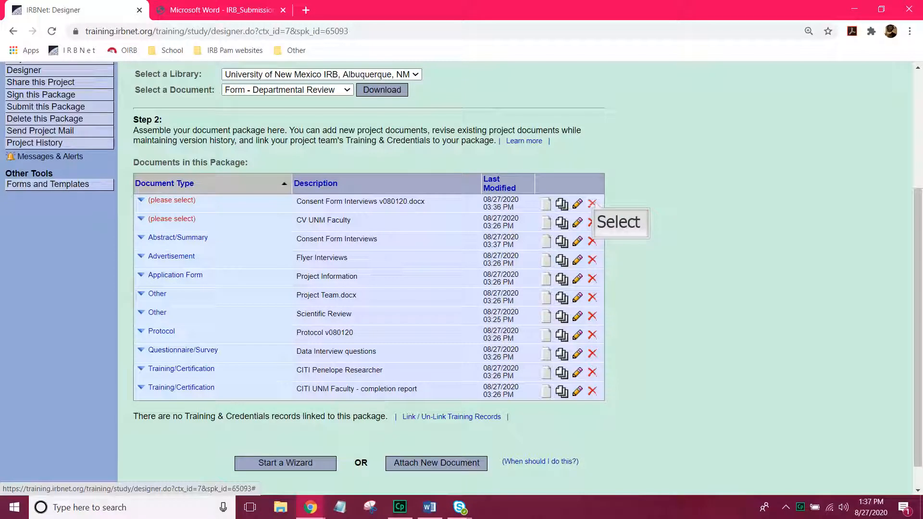
click(592, 204)
click(521, 97)
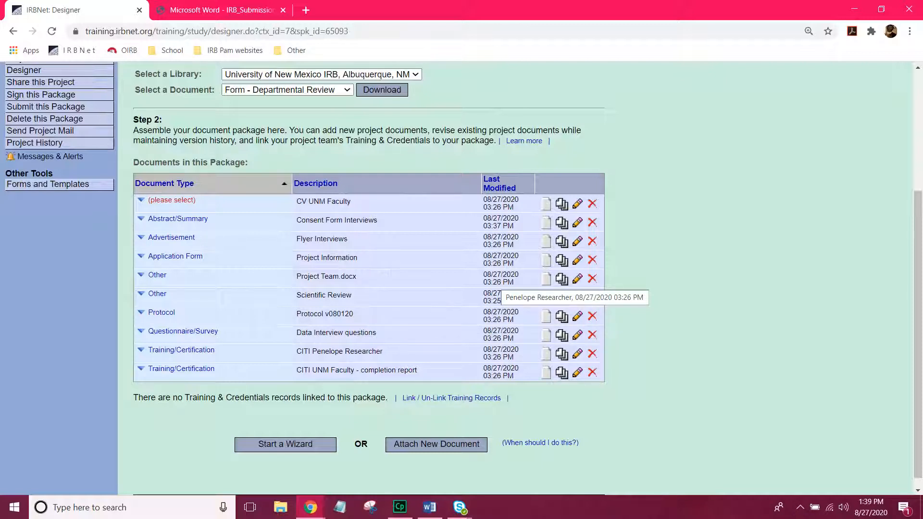
Step: Change the Project Team.docx document's description to "Project Team"
click(326, 277)
key(End)
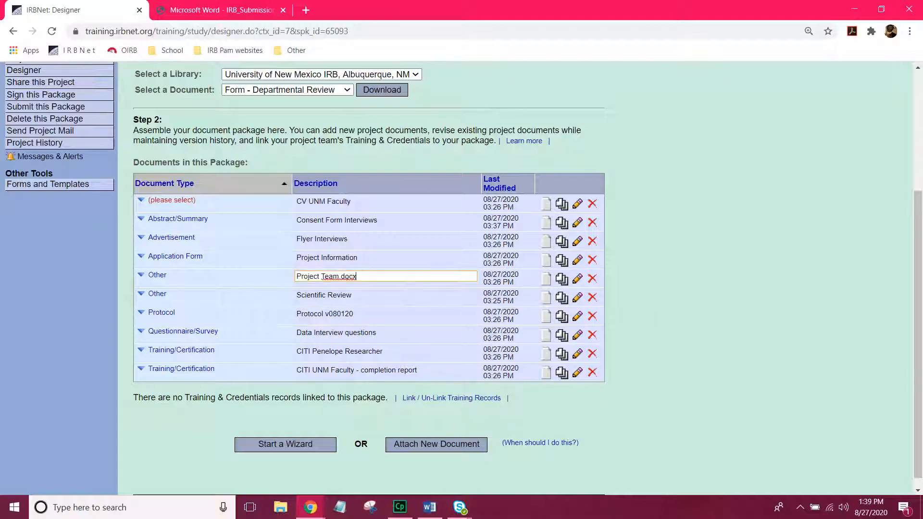
key(BackSpace)
key(BackSpace)
key(BackSpace)
key(BackSpace)
key(BackSpace)
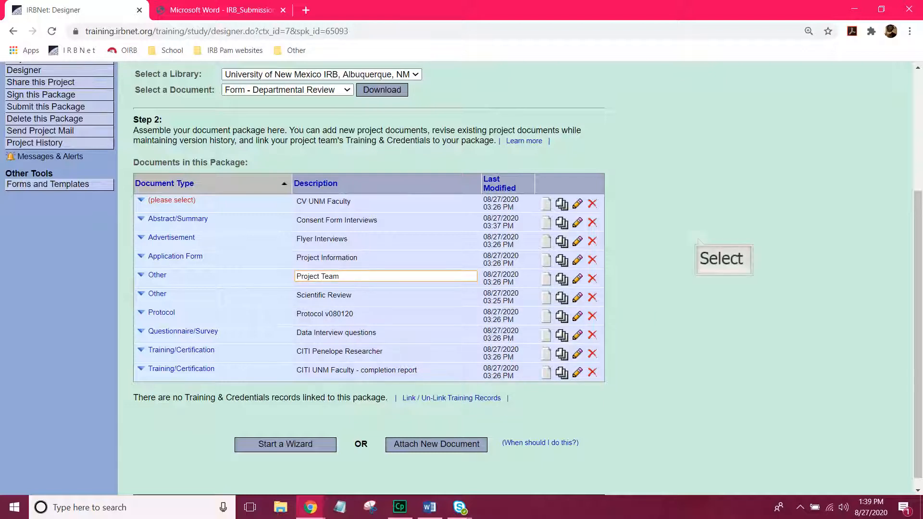
key(Return)
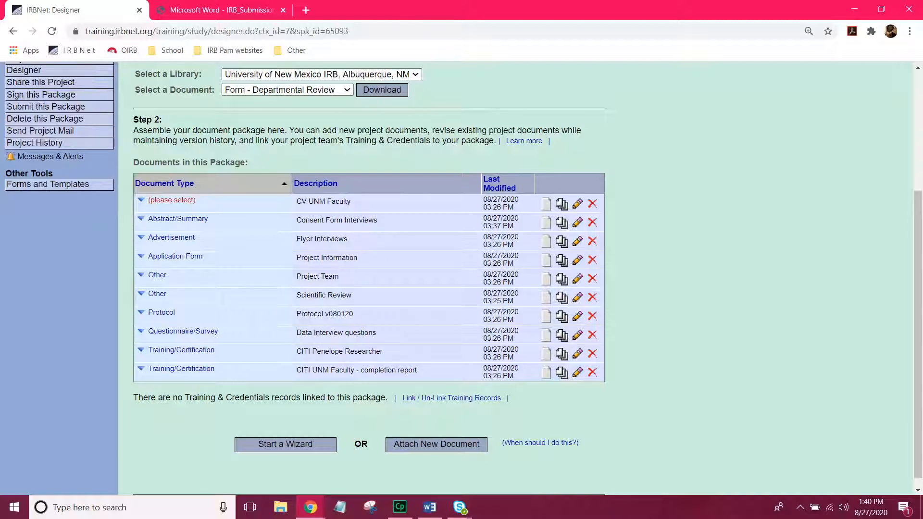
Step: Open the Consent Form Interviews description for editing and consult the New Project Submission Checklist before returning to the Designer page
click(337, 221)
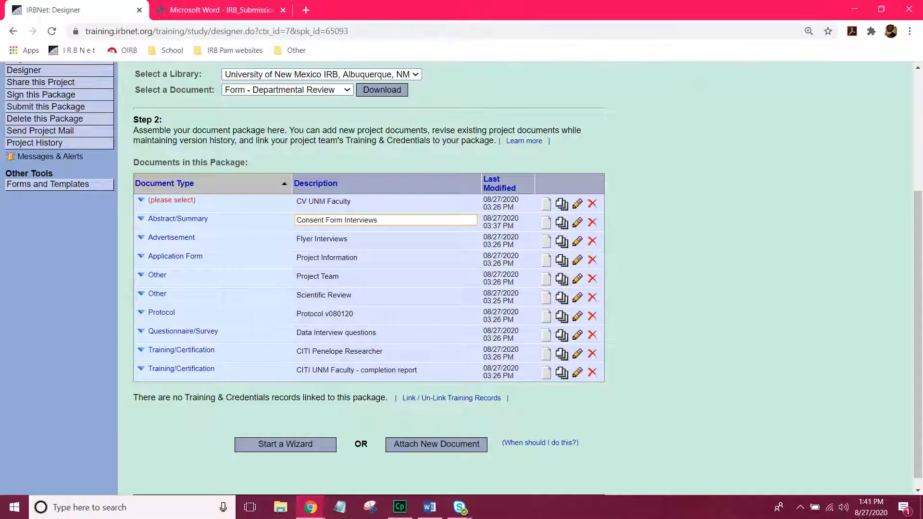
click(221, 11)
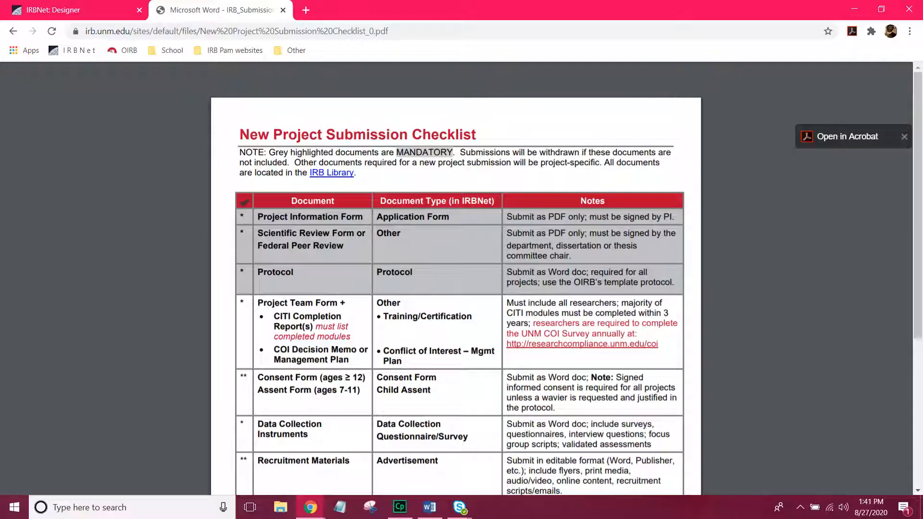
click(72, 9)
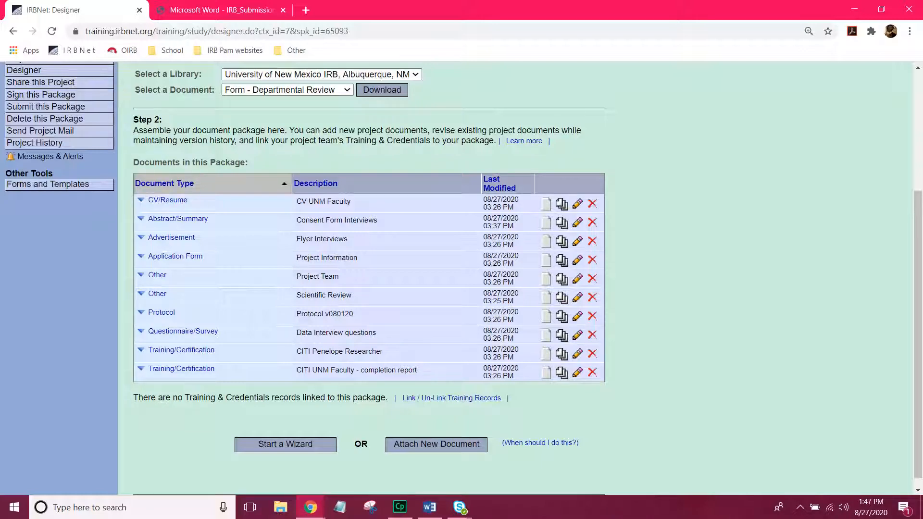
Step: Start sharing the project with other users and choose University of New Mexico, Albuquerque, NM as the organization
click(41, 82)
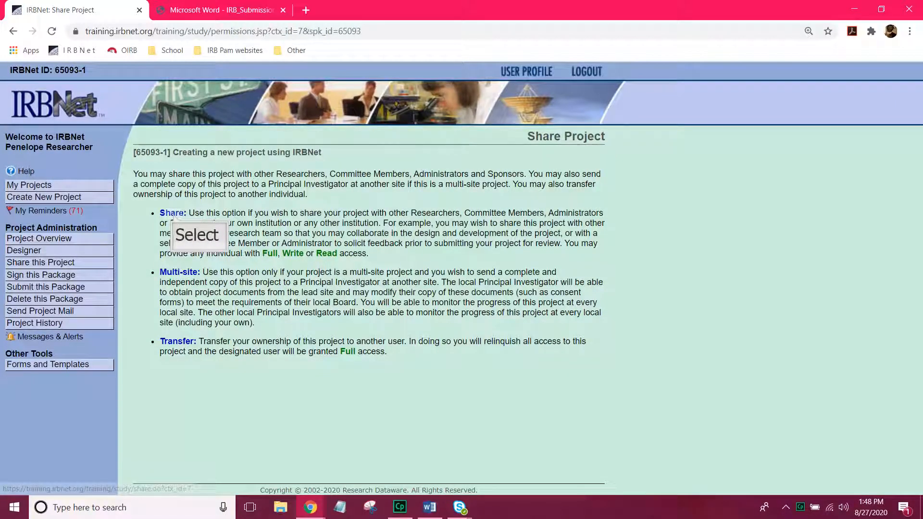
click(173, 213)
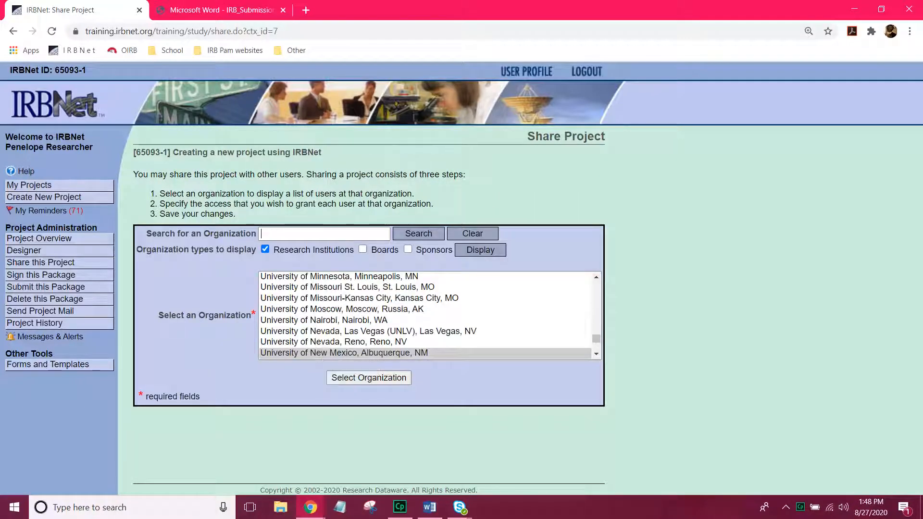
click(327, 353)
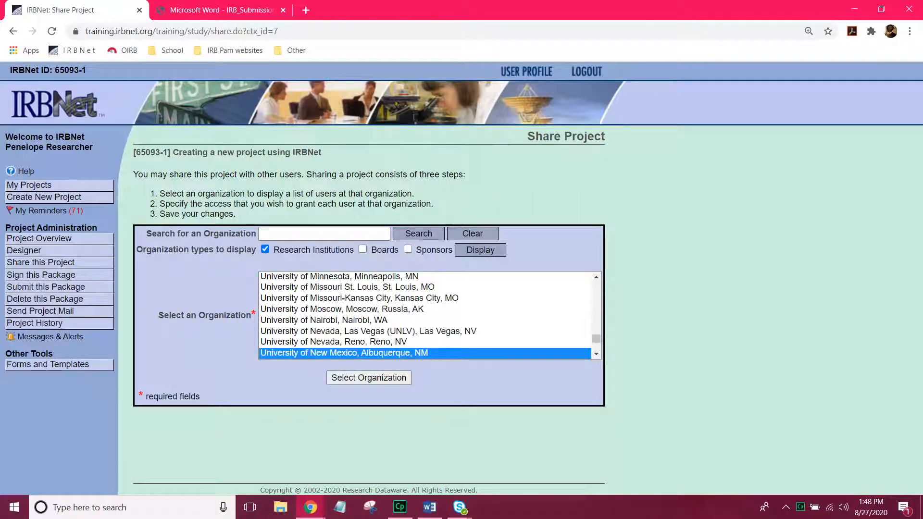
click(635, 352)
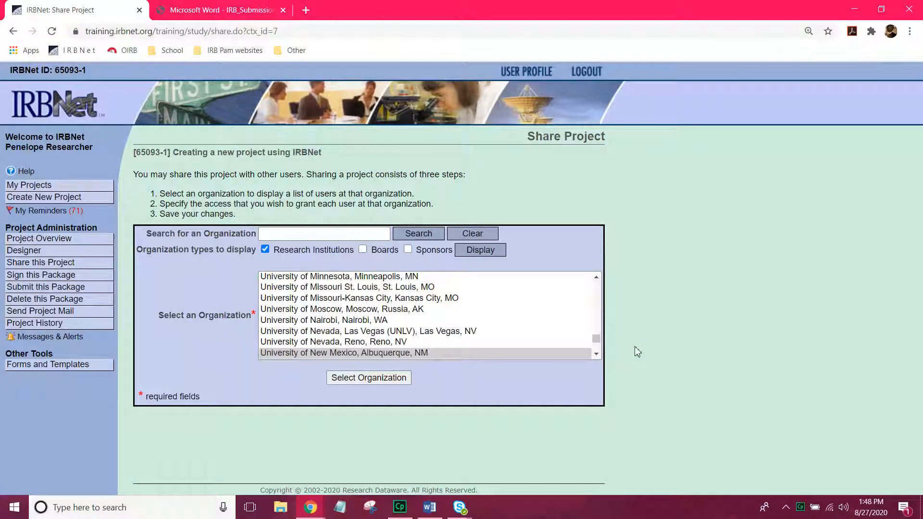
click(396, 379)
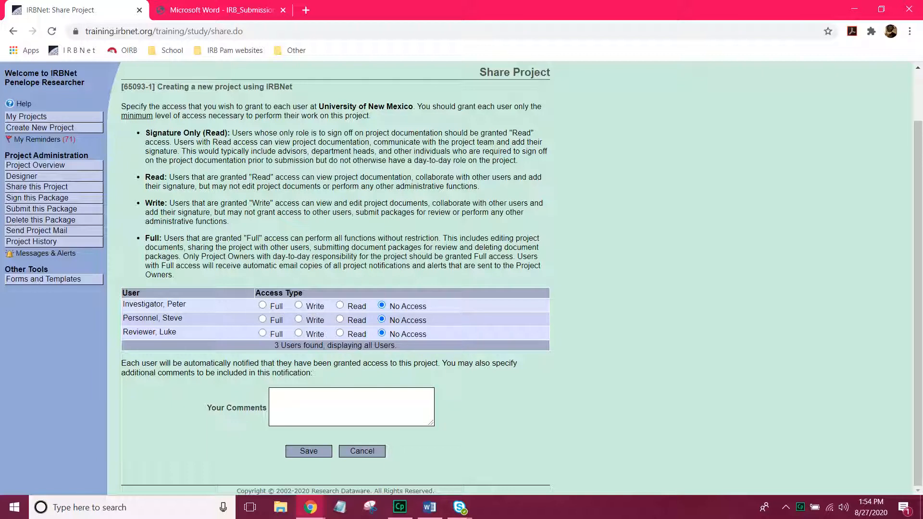
Step: Grant the first listed user Full access and the second listed user Write access, and save the sharing settings
click(263, 304)
click(298, 318)
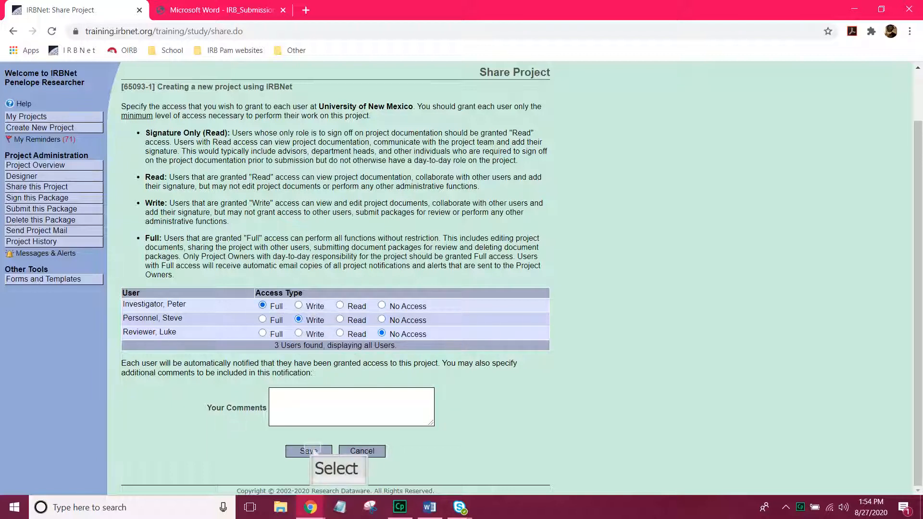
click(308, 451)
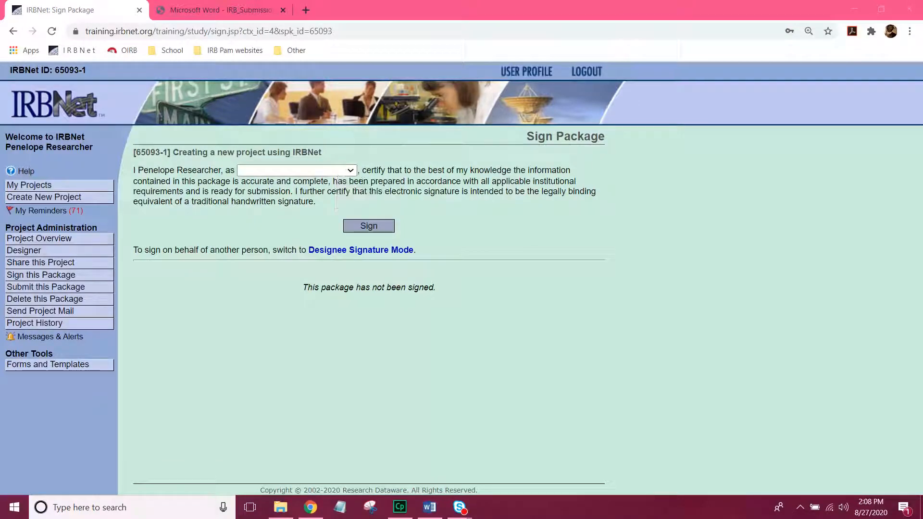
Step: Sign the package as Principal Investigator, authenticating with the IRBNet username and account password
click(297, 171)
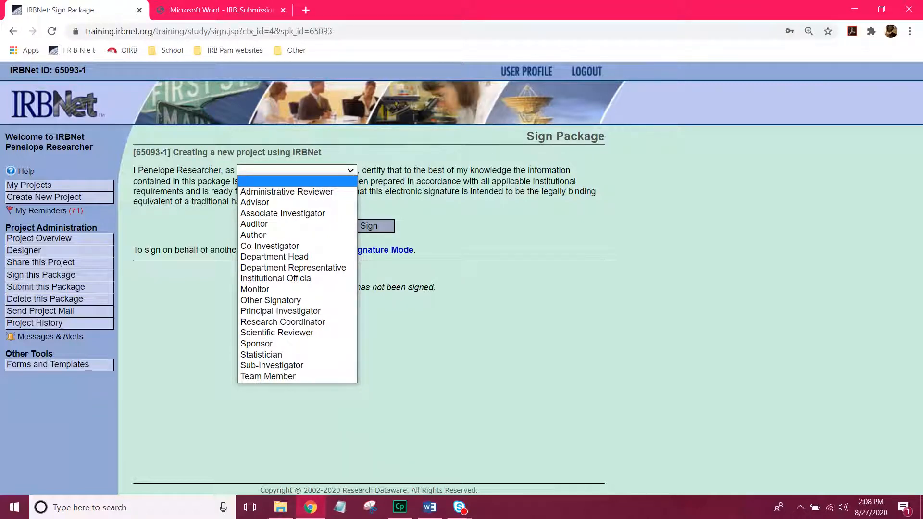
click(280, 310)
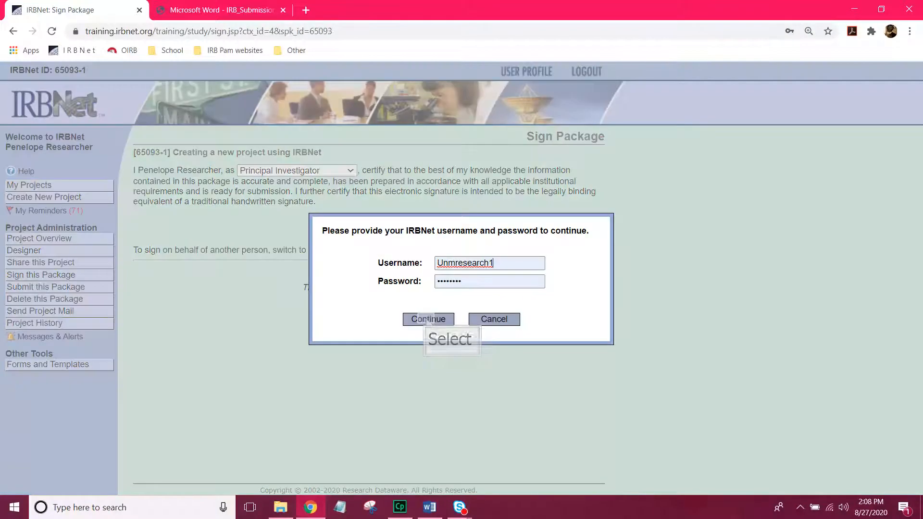
click(429, 320)
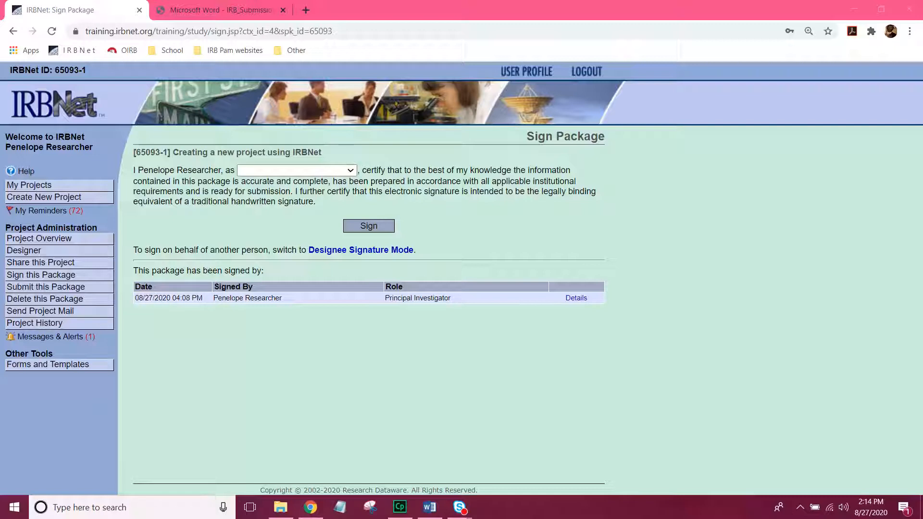
Step: Submit the package to the University of New Mexico IRB, Albuquerque, NM board with submission type New Project
click(46, 287)
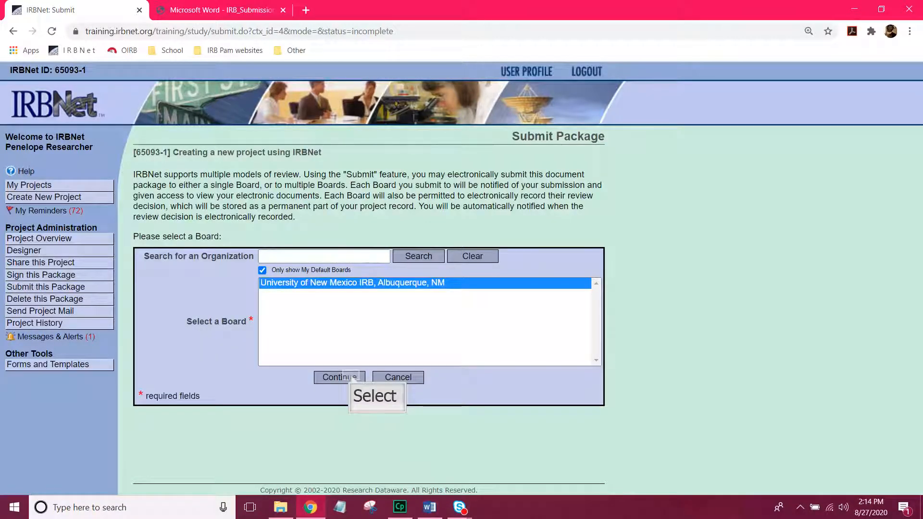
click(352, 376)
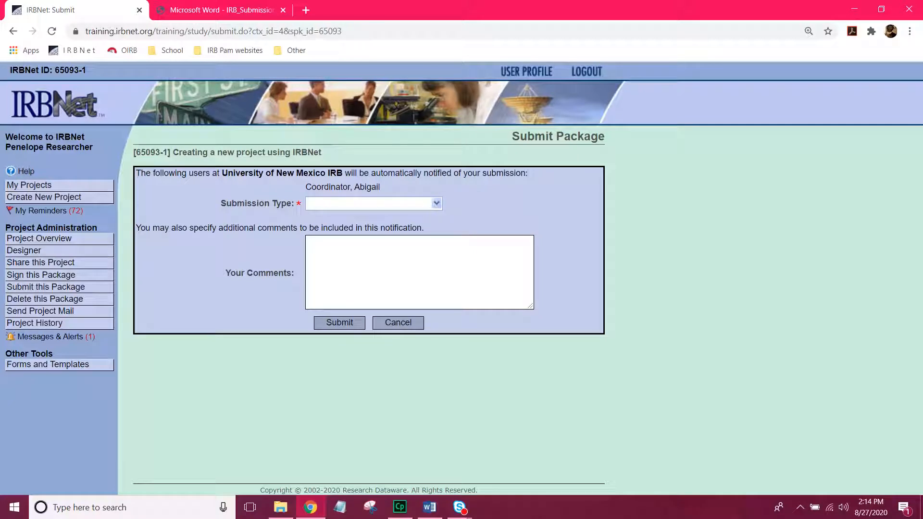
click(385, 204)
scroll(395, 259, down, 2)
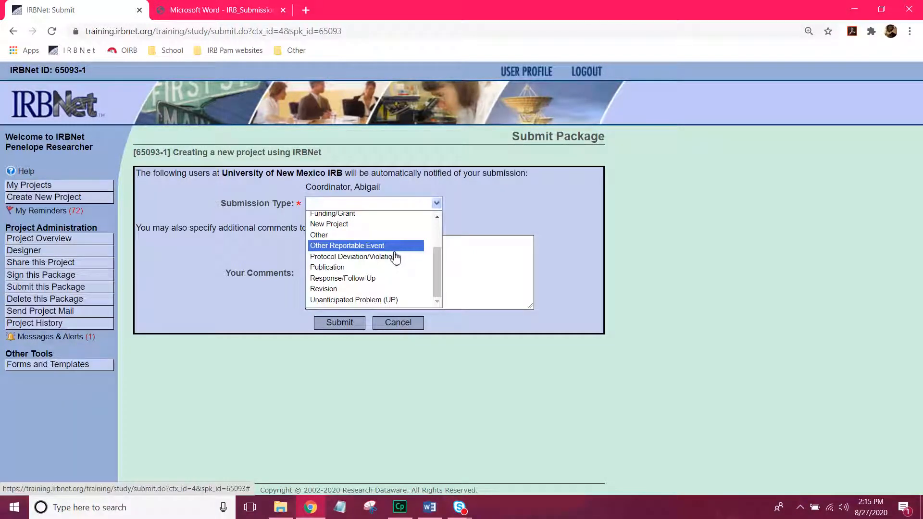
click(346, 224)
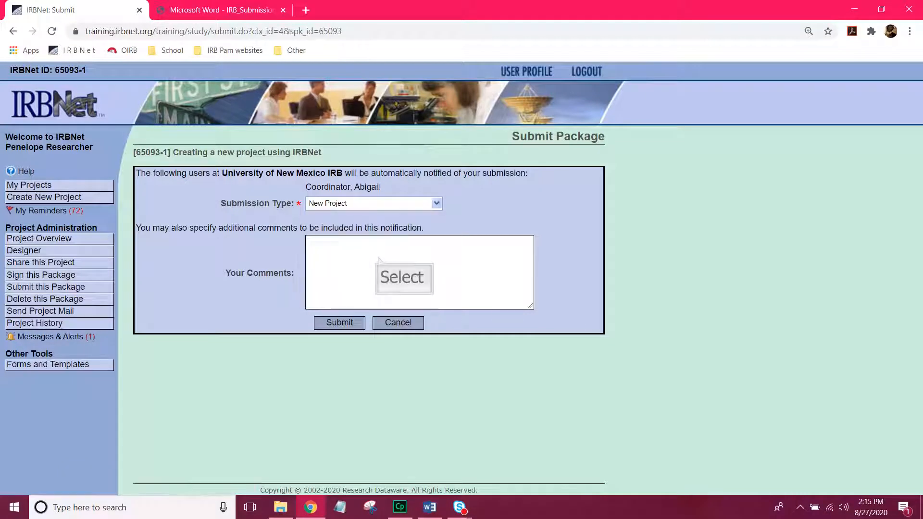
click(378, 260)
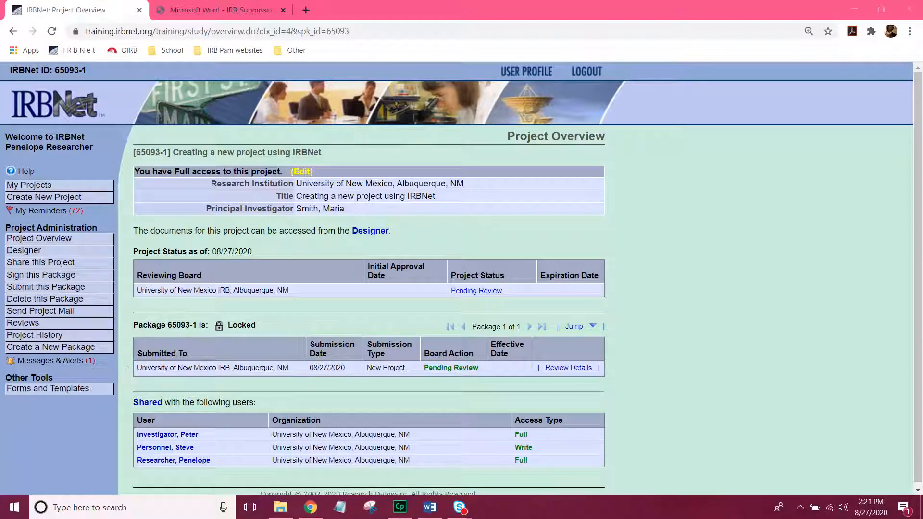
Step: Read the Submission Notification among the project's messages and alerts, and close the message
click(50, 361)
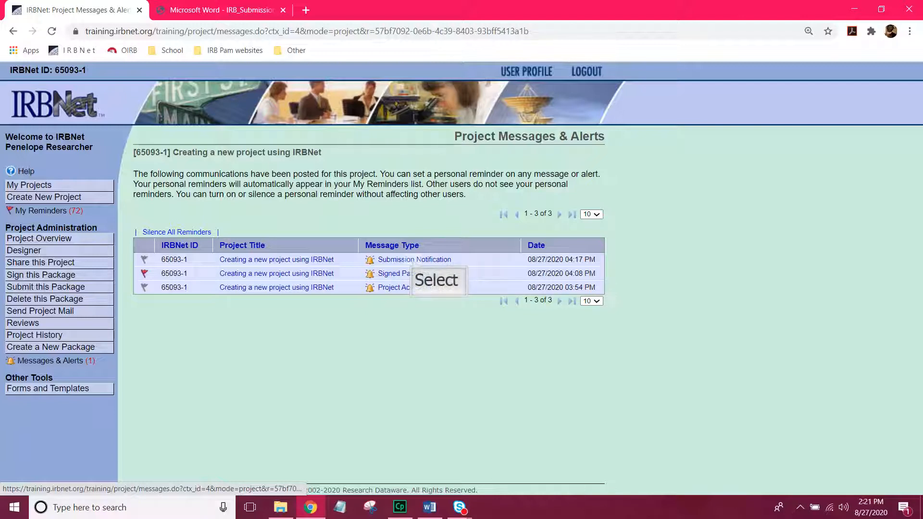
click(415, 260)
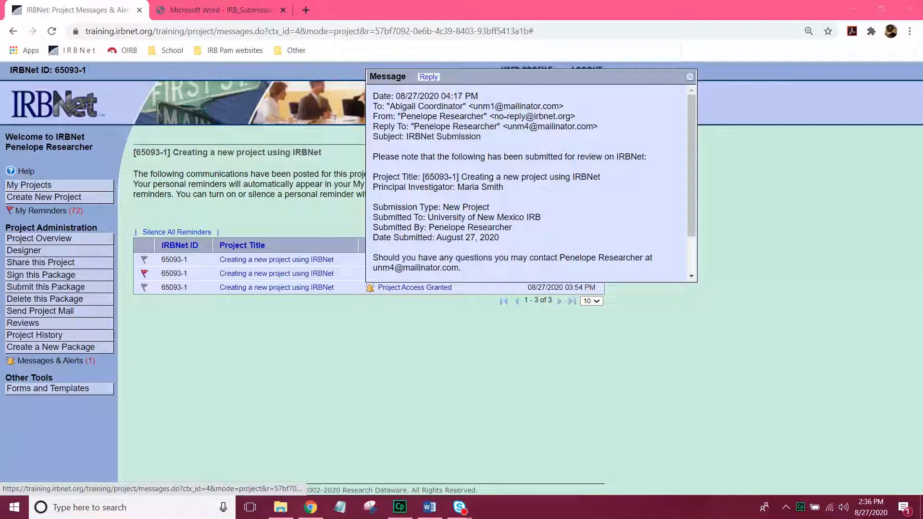
click(690, 77)
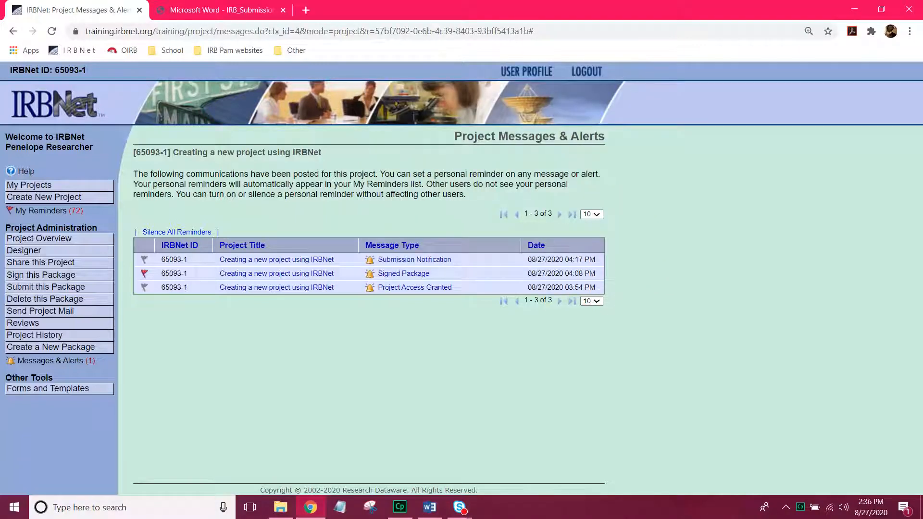